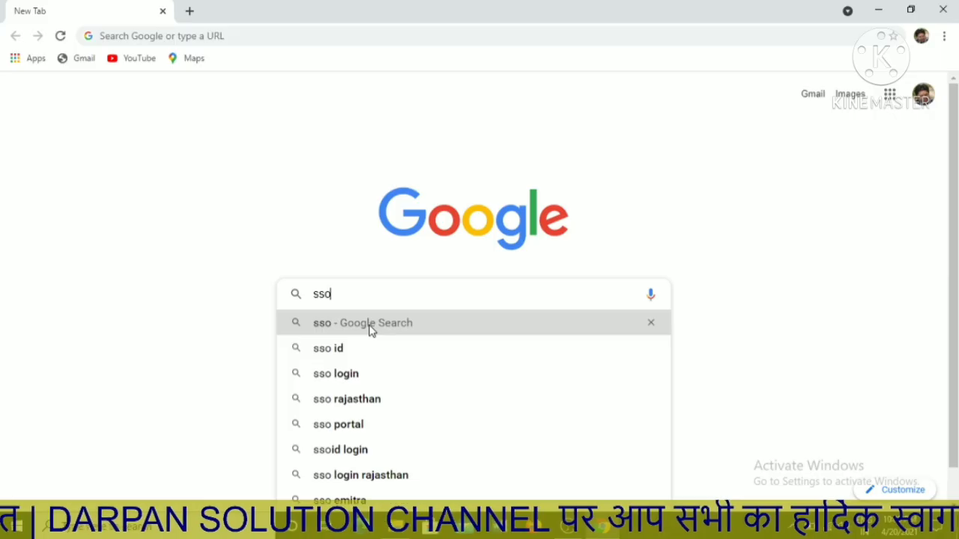
Search Google for 'sso' and open the 'Rajasthan Single Sign On - Government of Rajasthan' result.
left_click(368, 324)
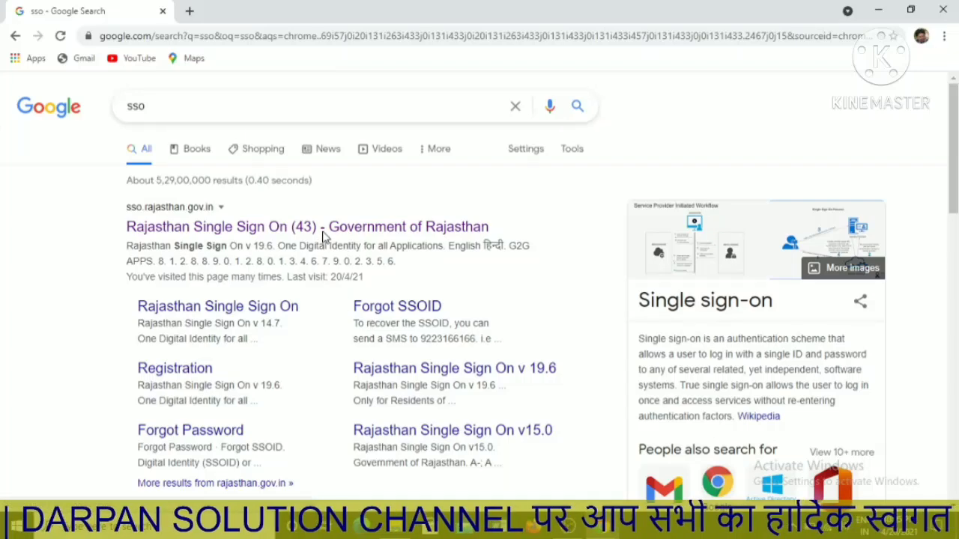
left_click(323, 229)
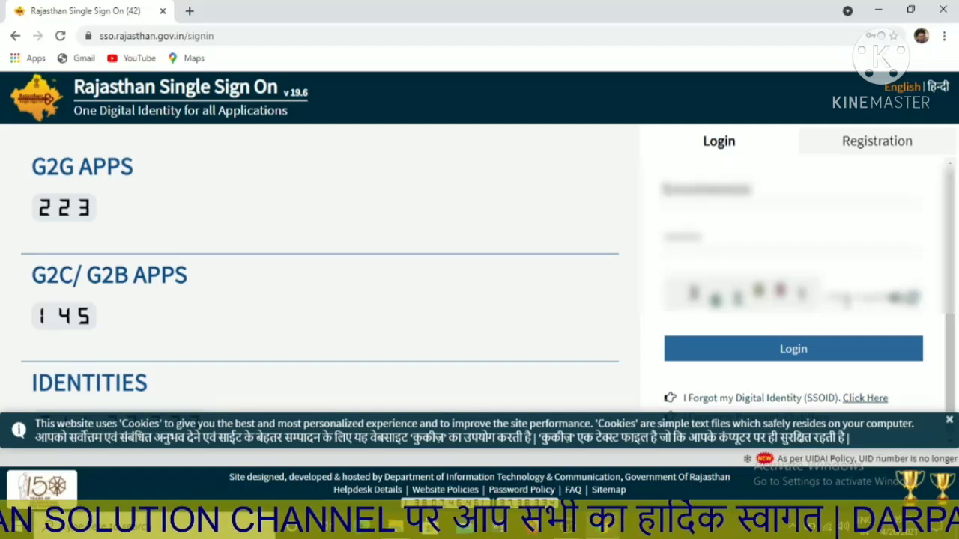
Enter the captcha and log in to reach the SSO dashboard of active apps.
type("36")
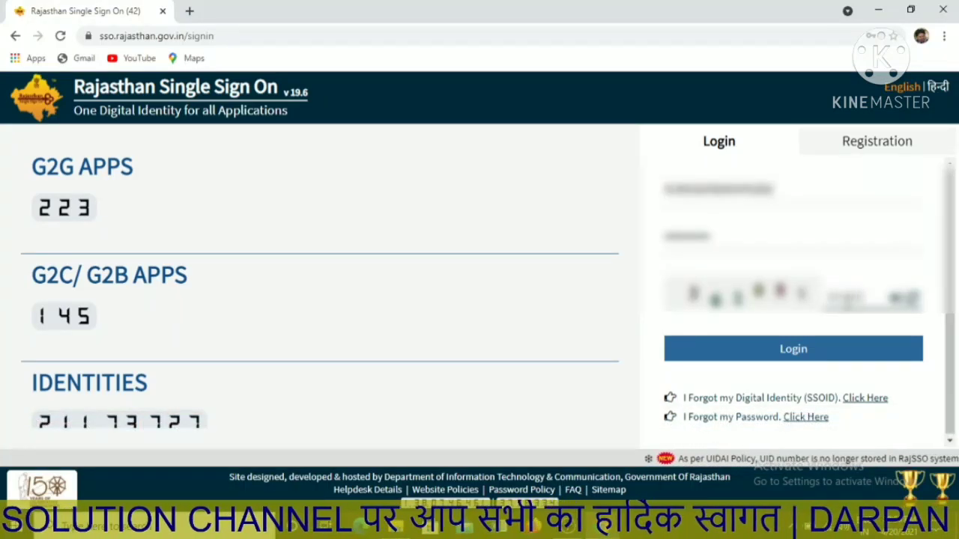
left_click(828, 352)
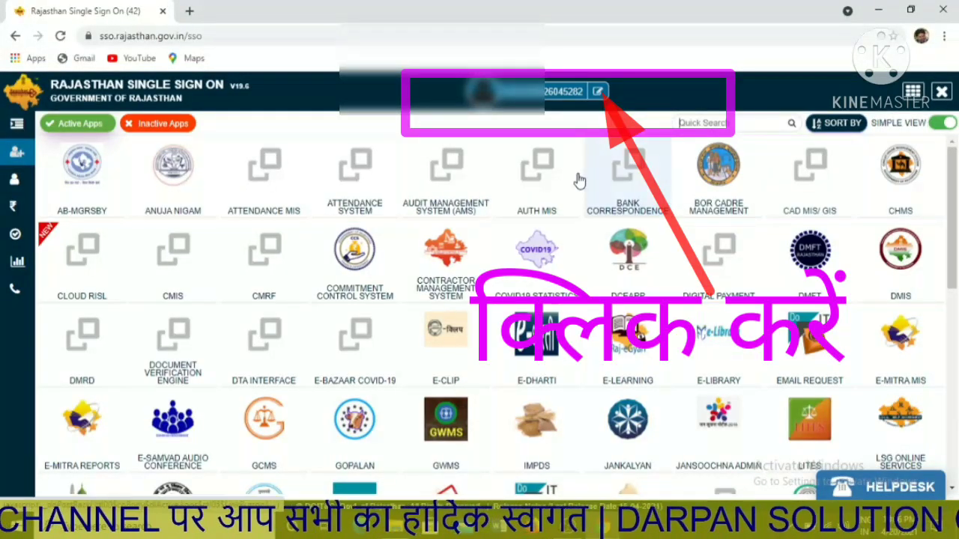
Open the SSO profile for editing and bring up the Update JanAadhaar ID/ Enrollment ID dialog.
left_click(599, 92)
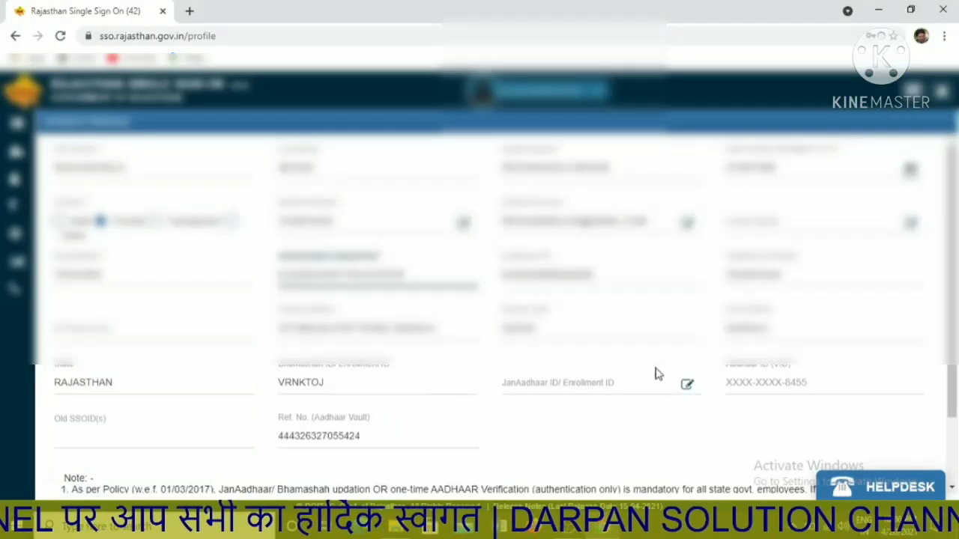
left_click(687, 385)
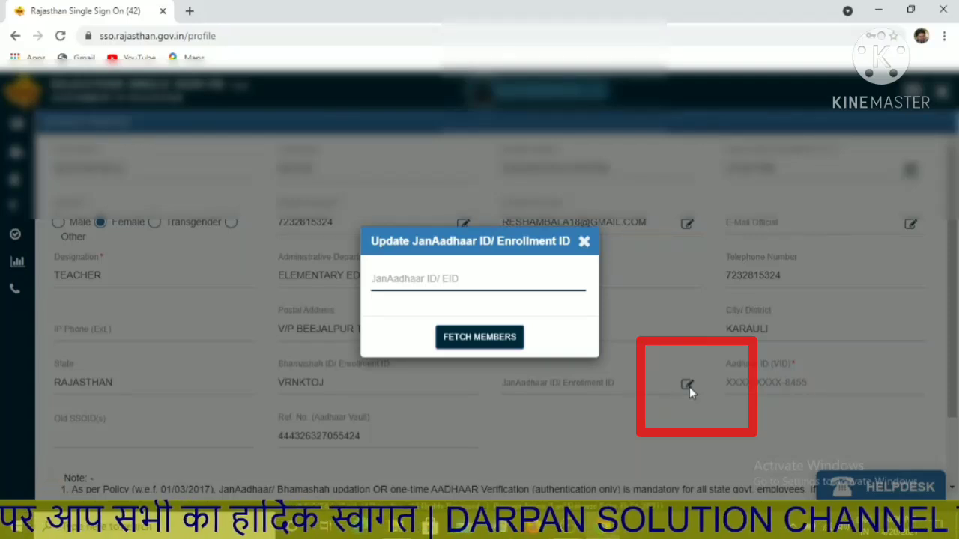
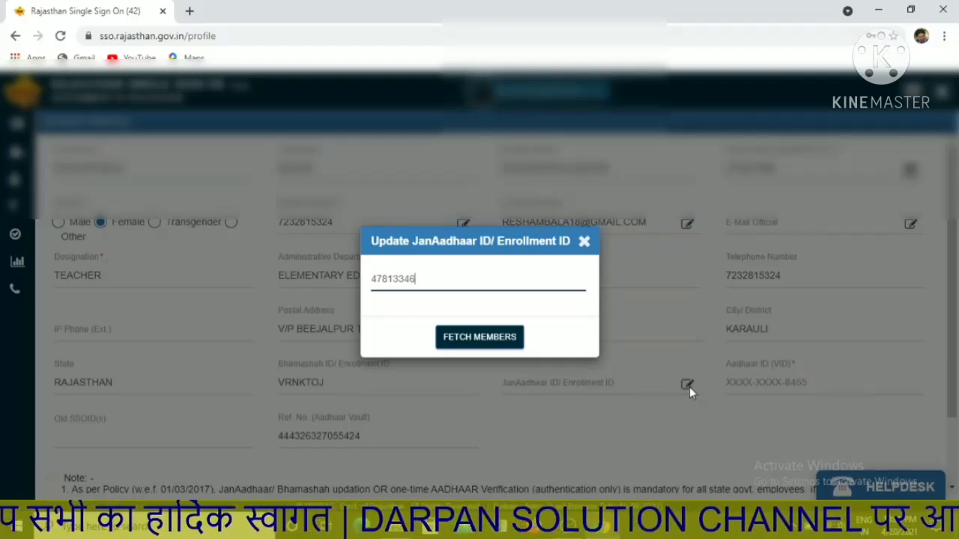
Enter the JanAadhaar ID, fetch its family members, select the first member and send an OTP.
left_click(472, 341)
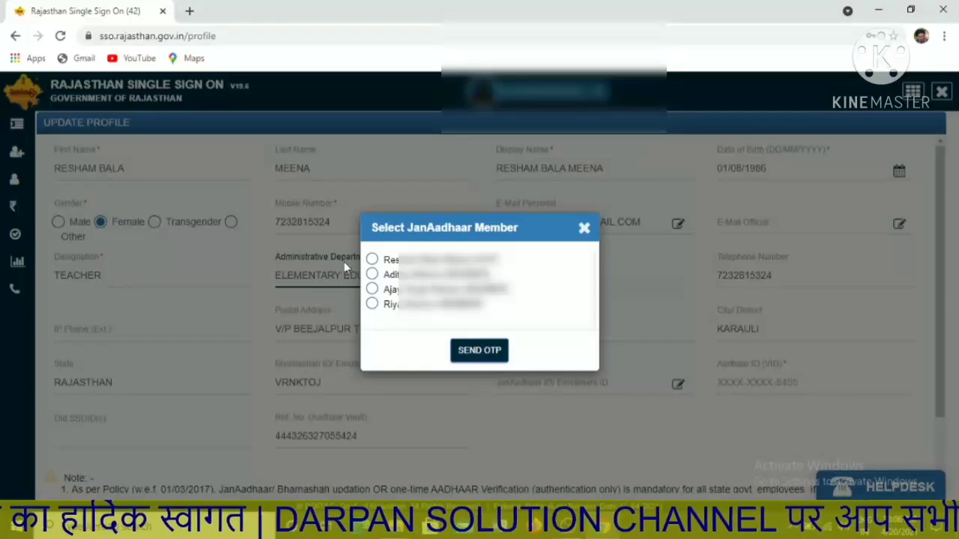
left_click(371, 259)
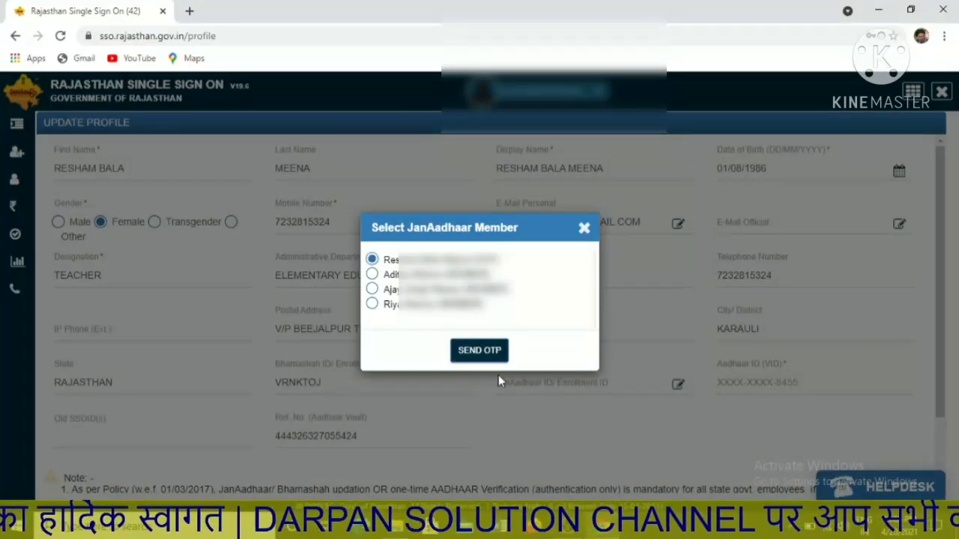
left_click(480, 351)
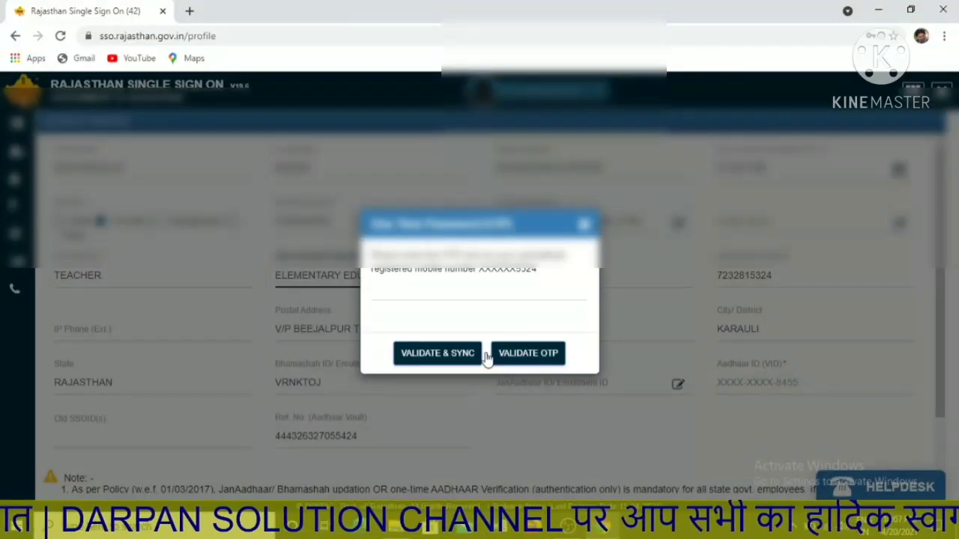
Enter the received OTP, correcting the mistyped digit, then validate and sync the JanAadhaar details into the profile.
left_click(403, 291)
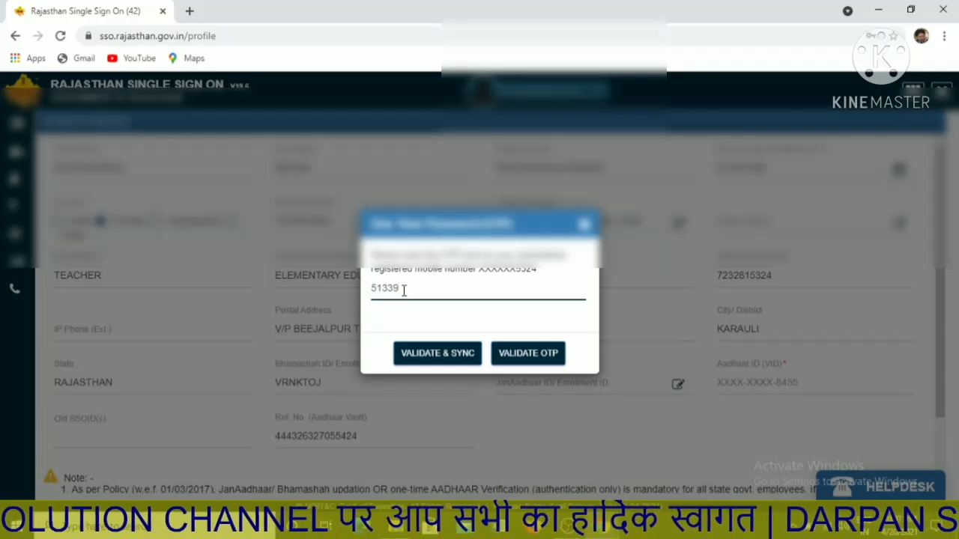
key("BackSpace")
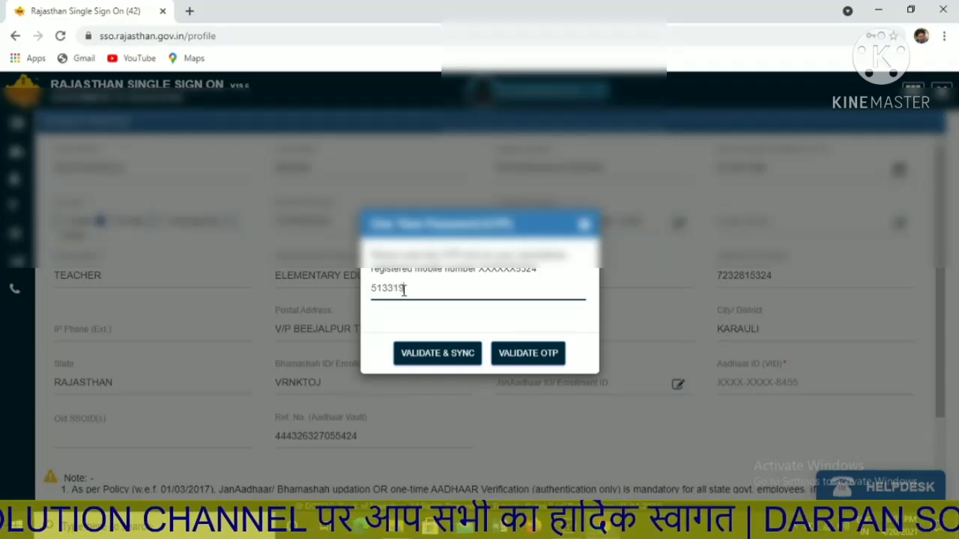
left_click(449, 359)
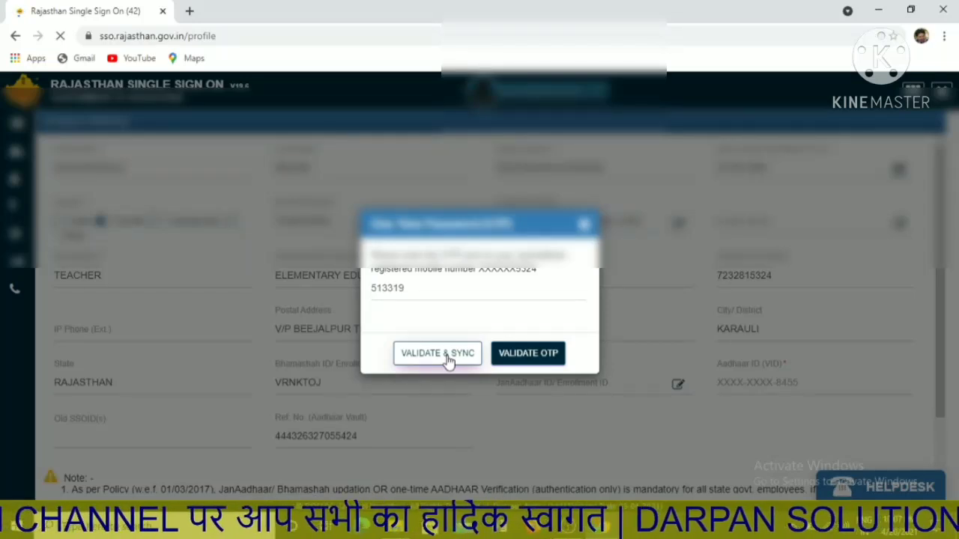
left_click(448, 361)
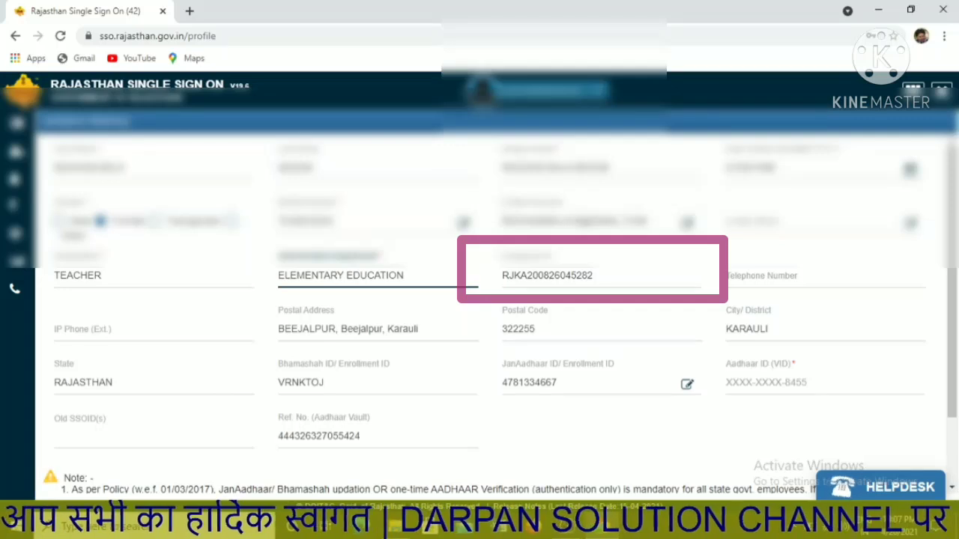
scroll(878, 431, "down", 1)
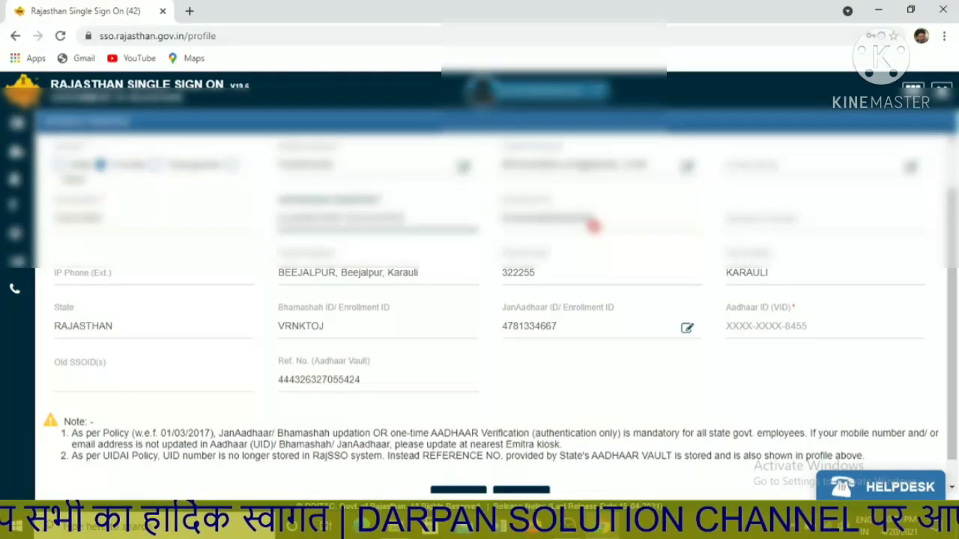
double_click(593, 225)
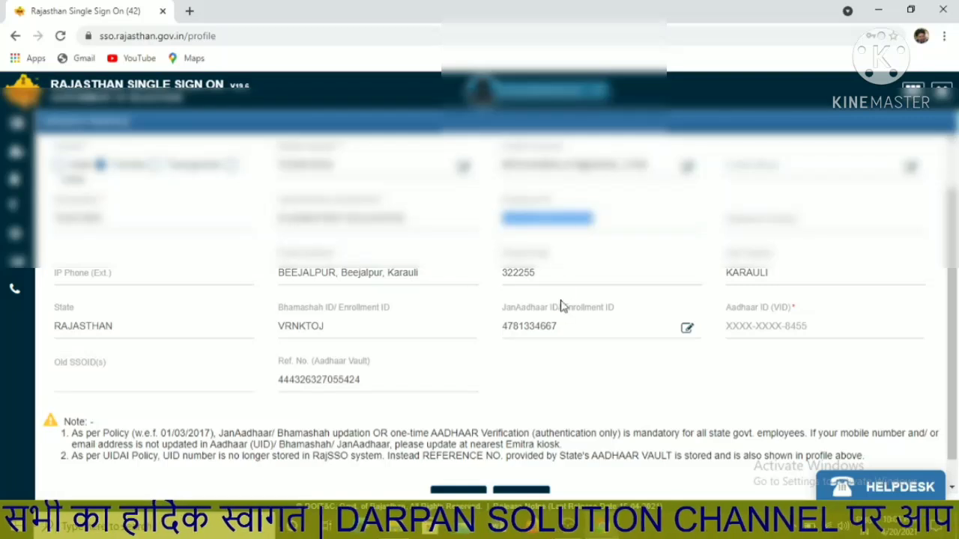
left_click(952, 487)
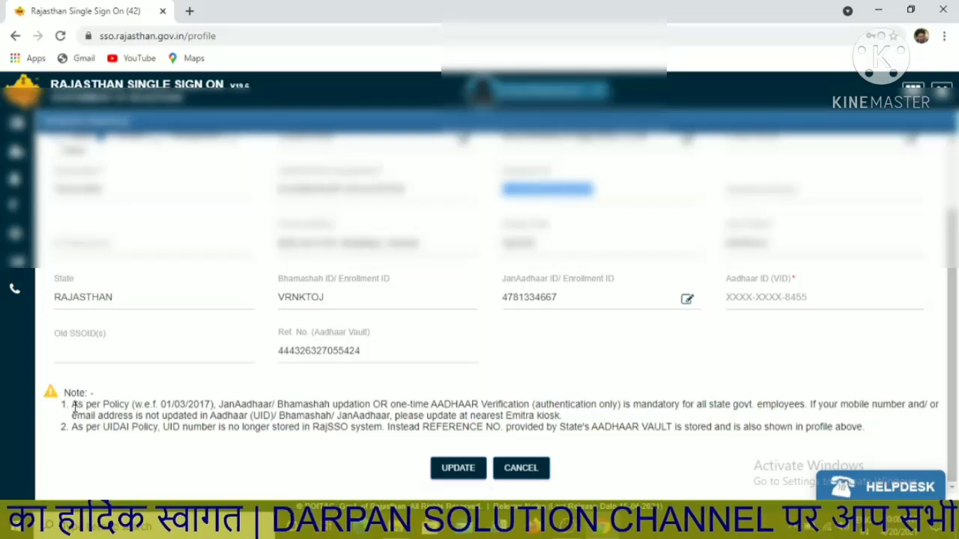
left_click_drag(71, 404, 509, 468)
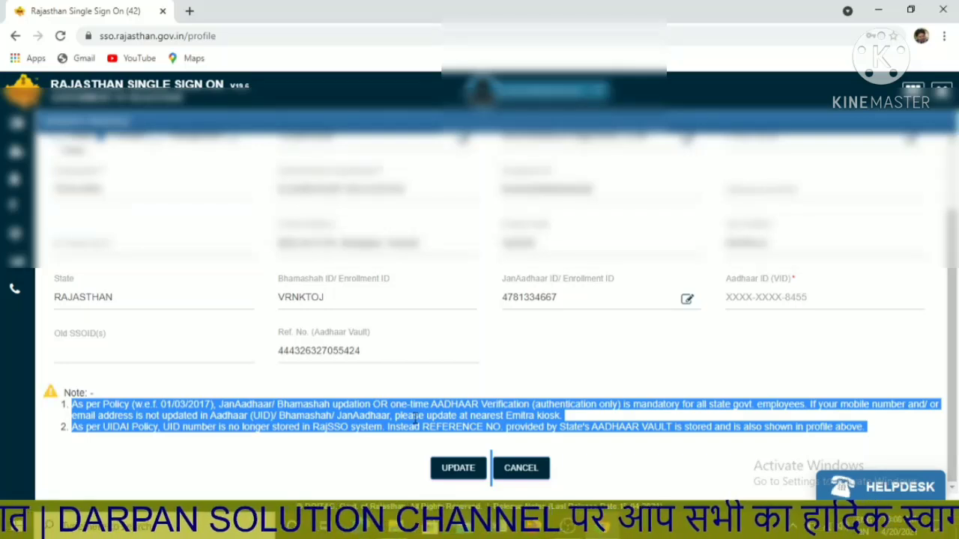
Submit the profile update and accept the Aadhaar authentication consent declaration.
left_click(459, 472)
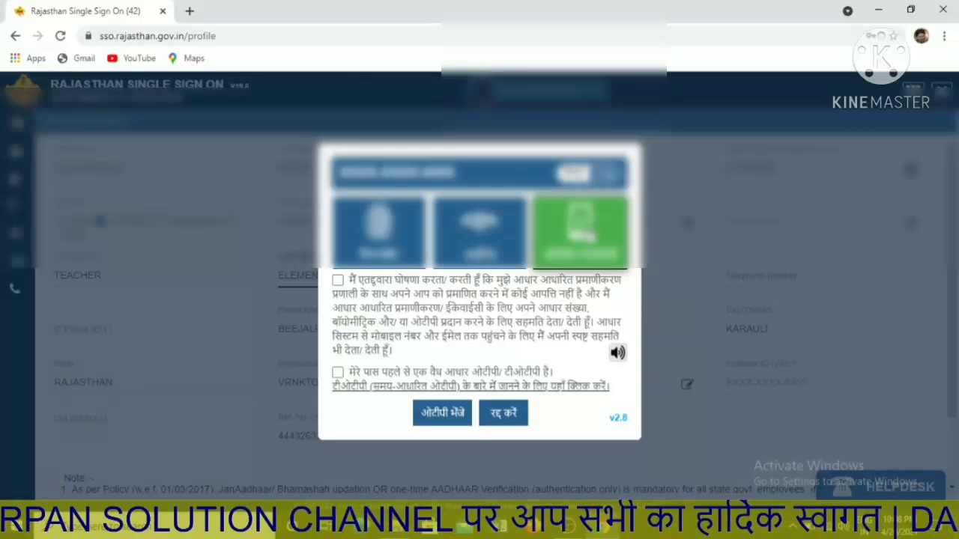
left_click(337, 281)
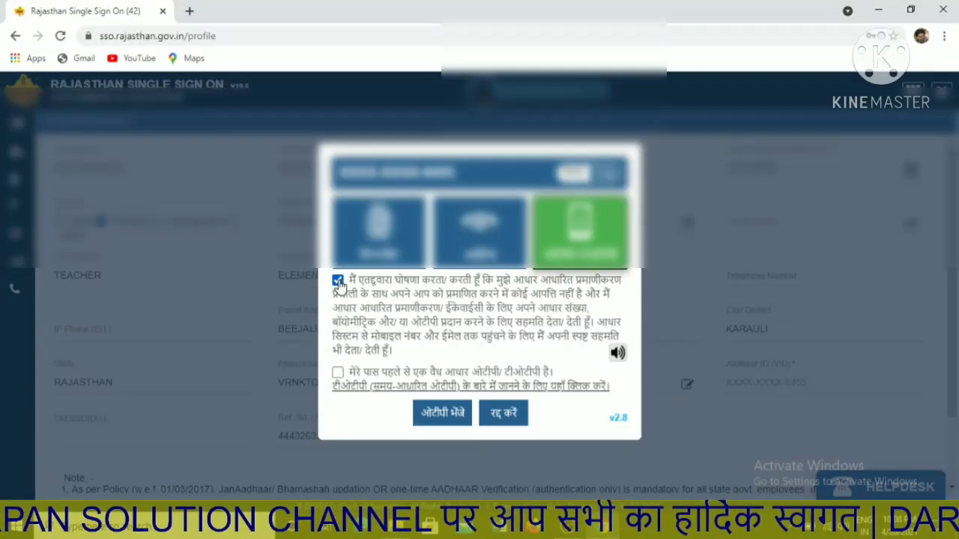
left_click(438, 423)
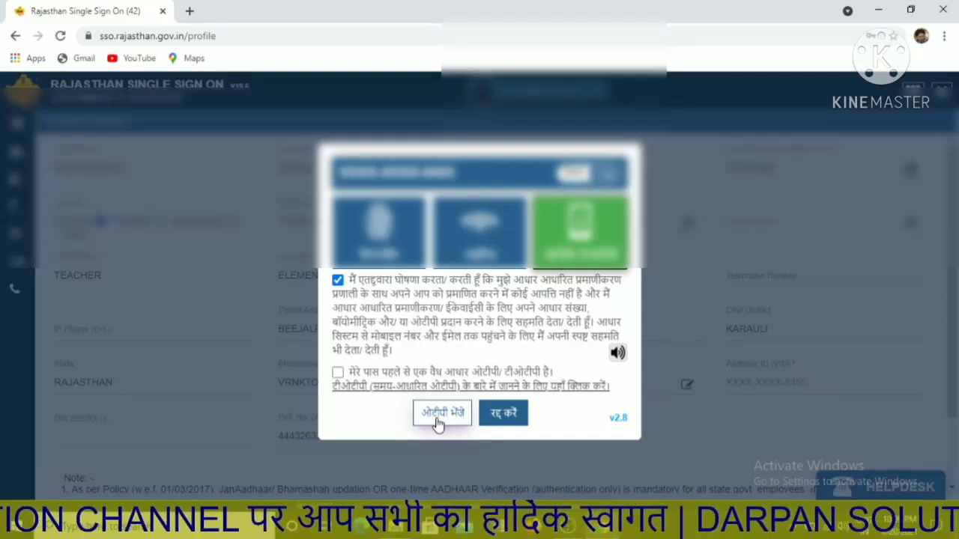
Request the Aadhaar OTP on the registered mobile, enter it, and verify it.
left_click(438, 416)
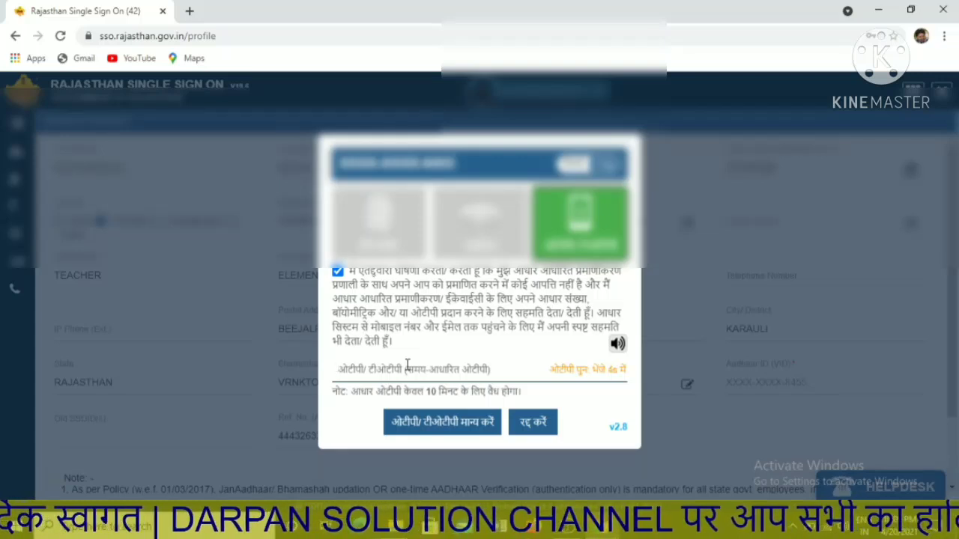
type("•••••")
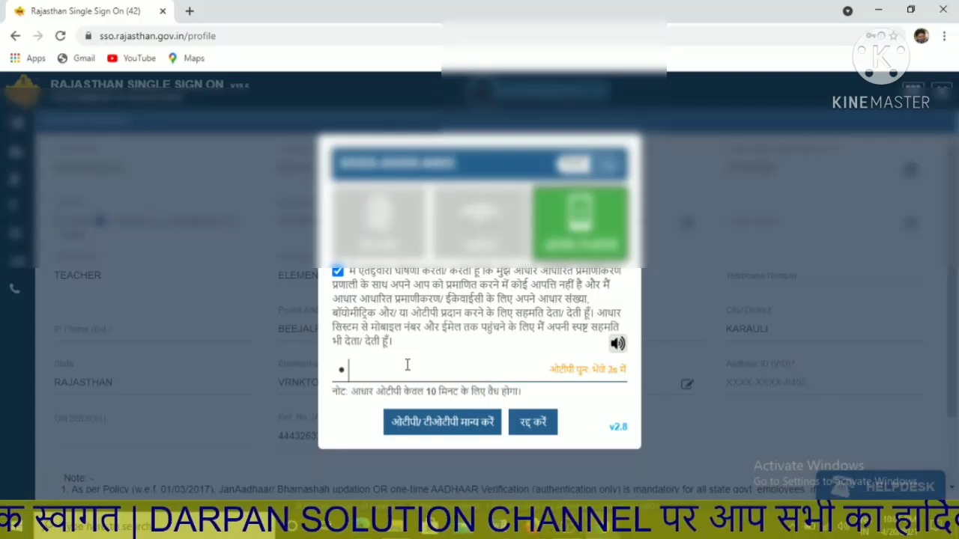
type("•")
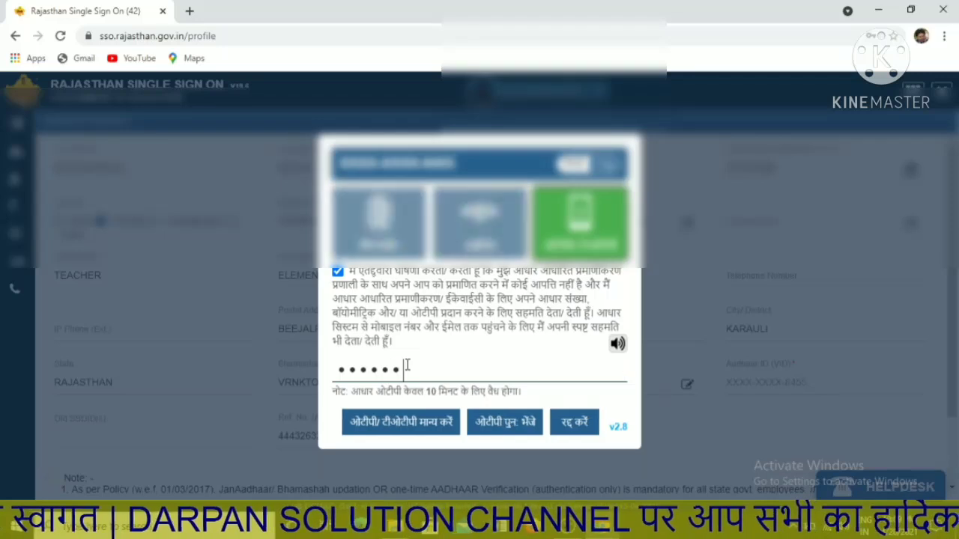
left_click(393, 423)
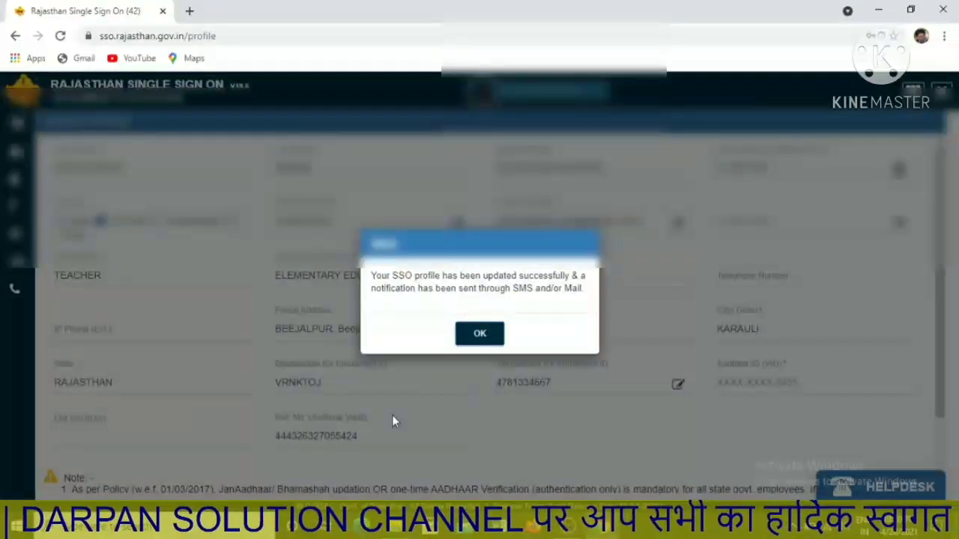
Acknowledge the 'profile has been updated successfully' message with OK.
left_click(477, 338)
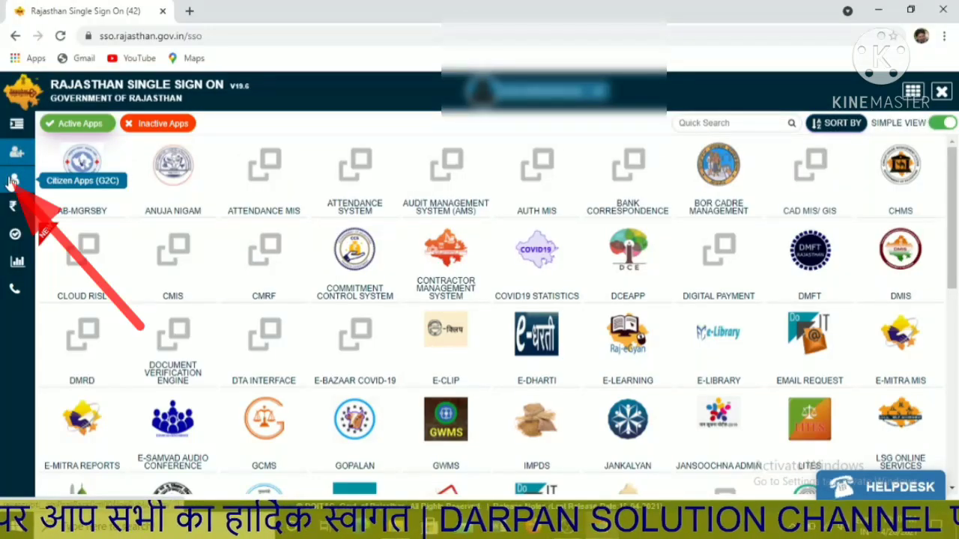
Launch the JAN AADHAAR app from the Citizen Apps (G2C) list.
left_click(12, 181)
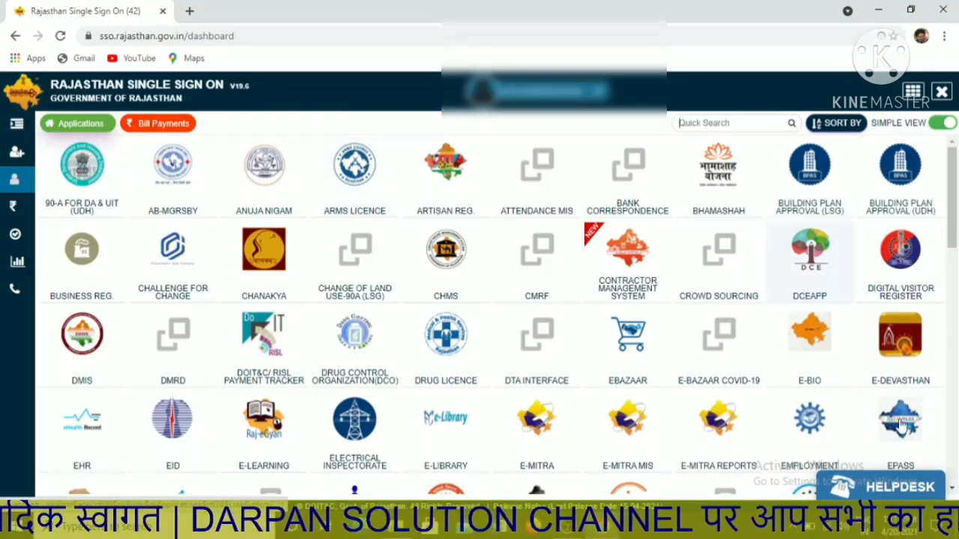
scroll(950, 483, "down", 1)
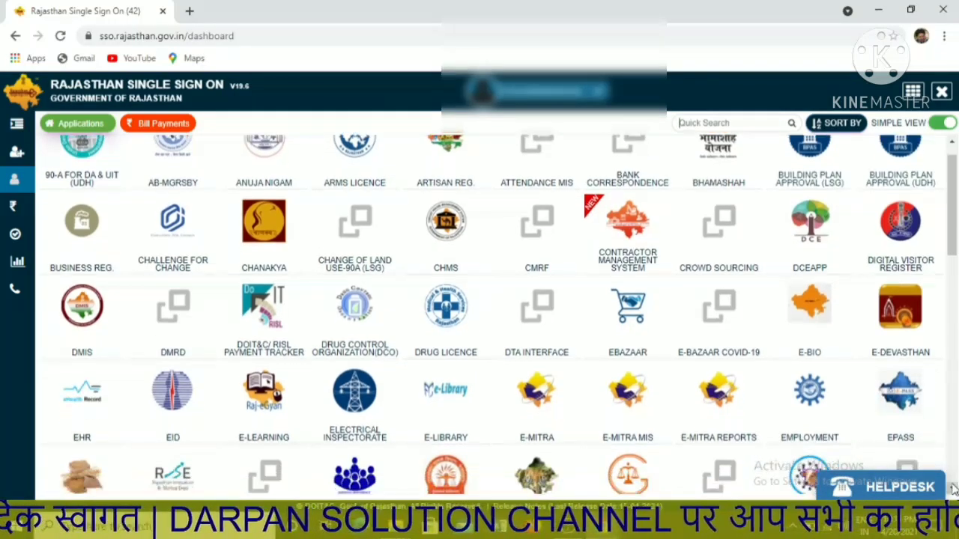
scroll(950, 483, "down", 3)
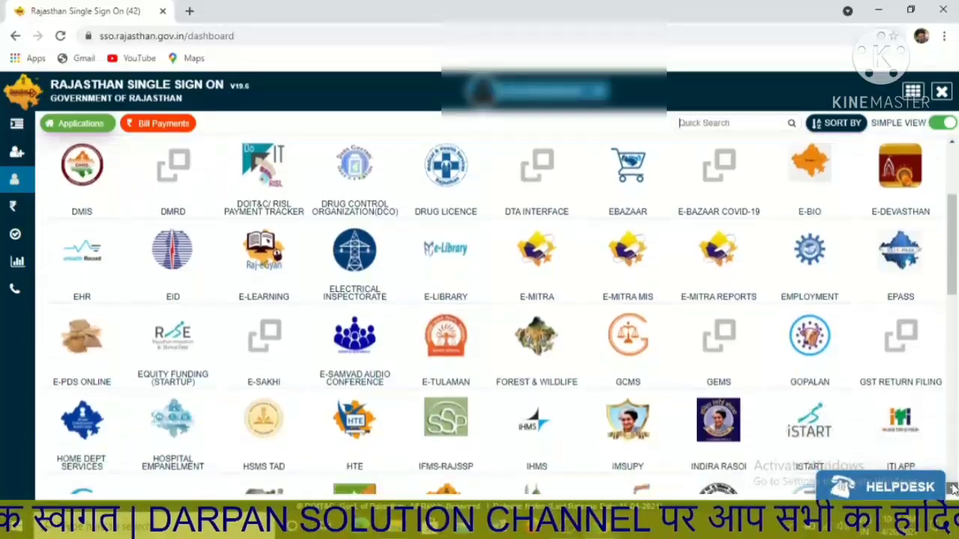
scroll(949, 486, "down", 1)
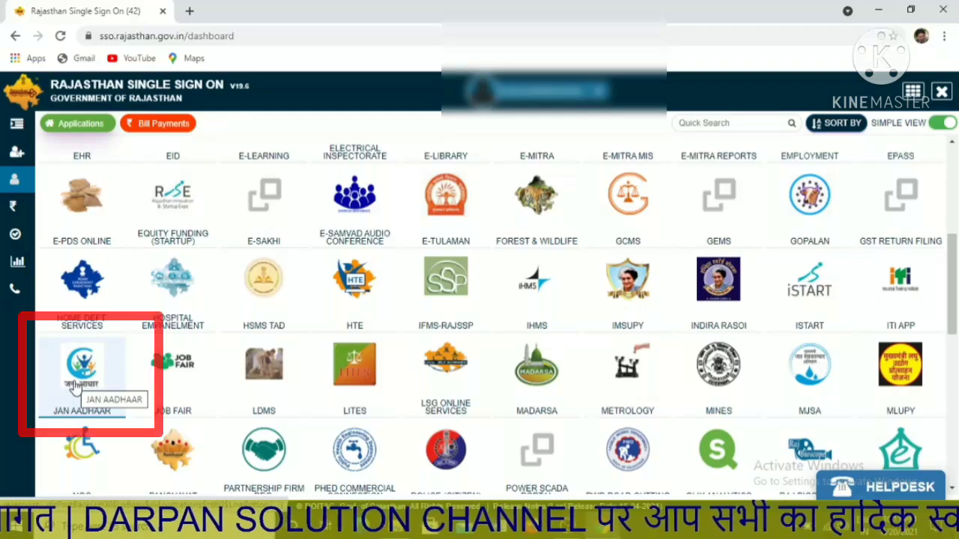
left_click(74, 385)
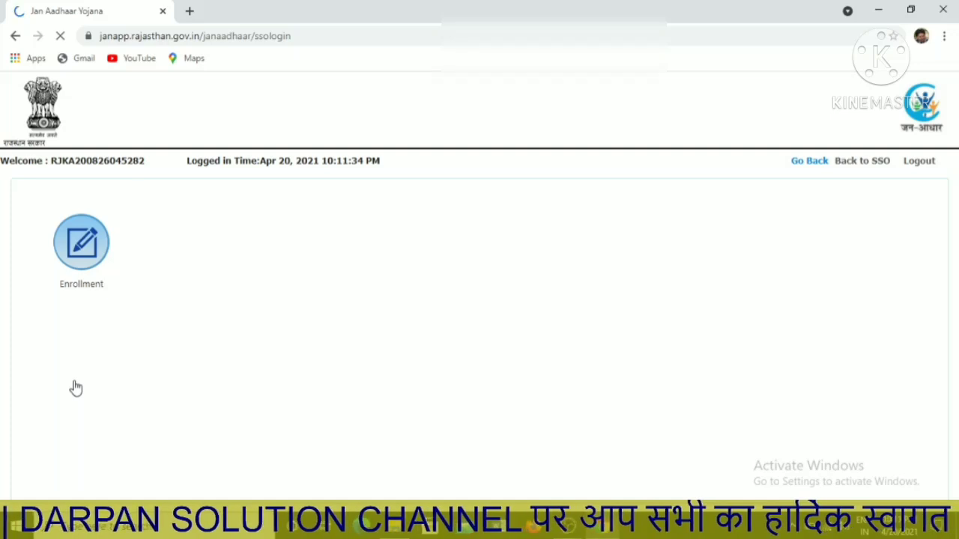
Search the family's enrolment status under Enrollment, expand the other-benefits section, then go back to the dashboard.
left_click(84, 247)
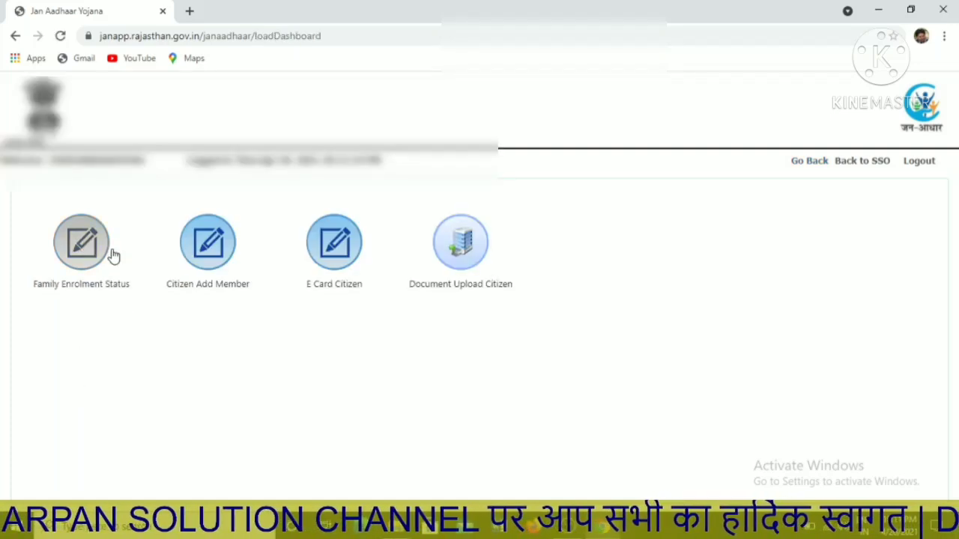
left_click(83, 251)
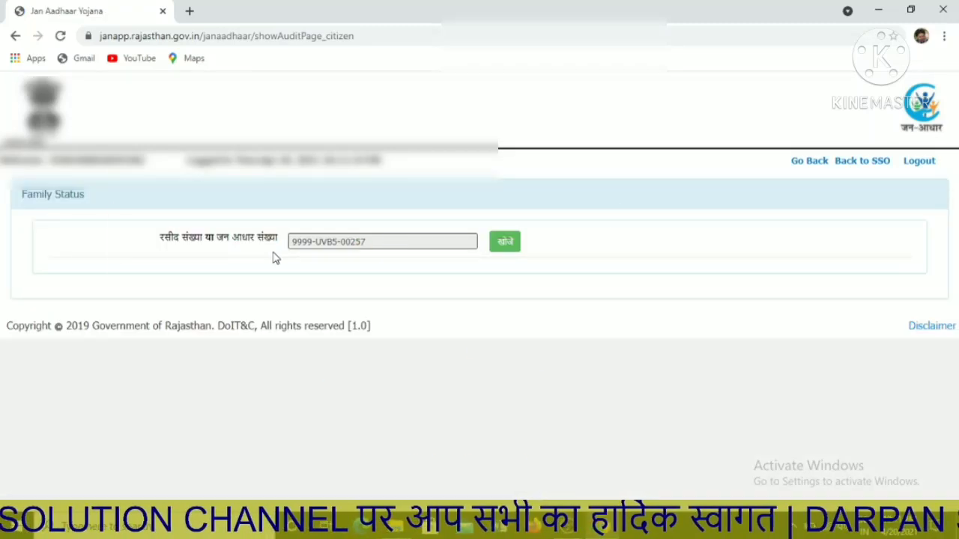
left_click(504, 245)
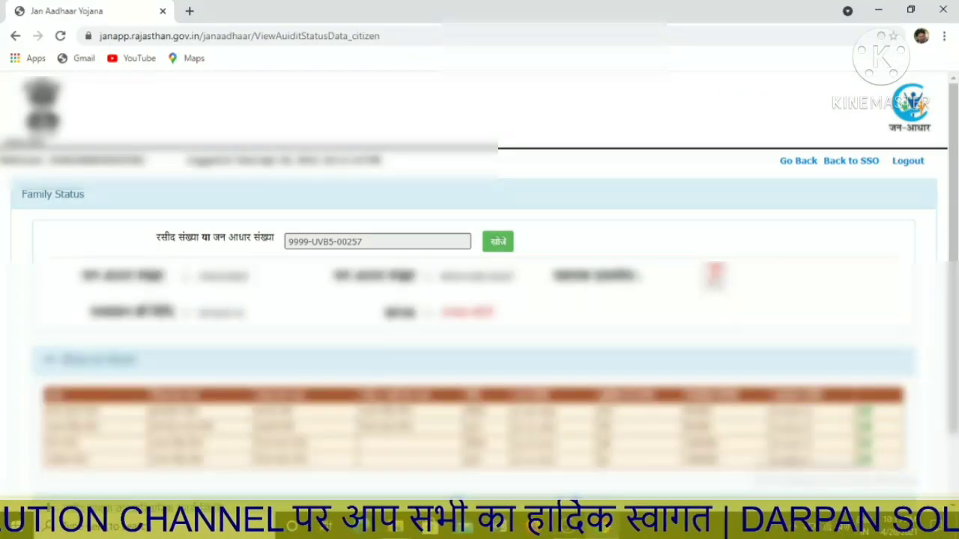
scroll(480, 300, "down", 2)
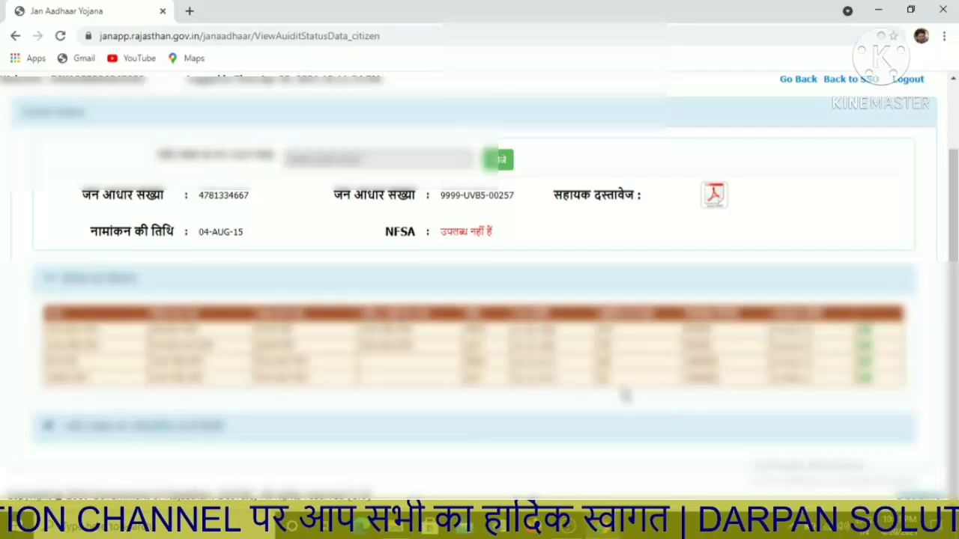
left_click(208, 425)
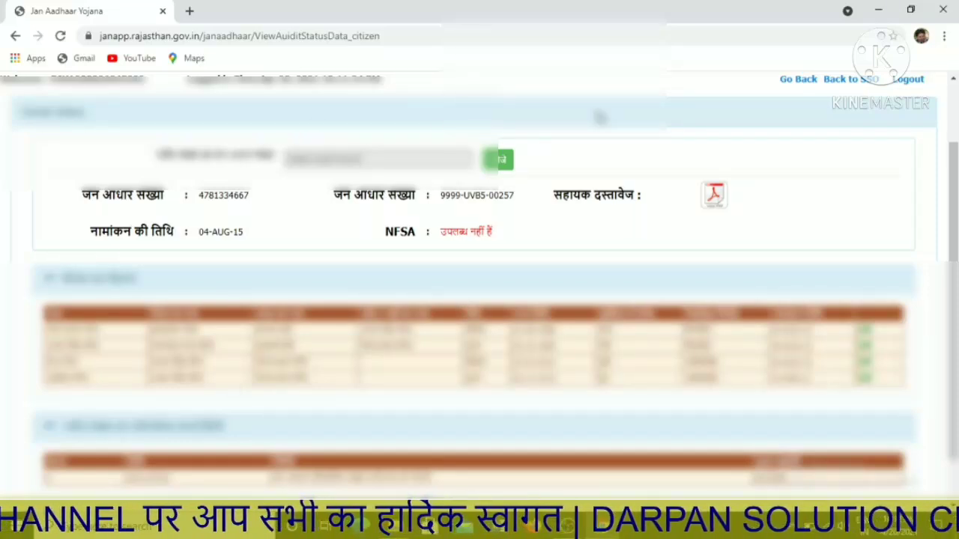
left_click(800, 81)
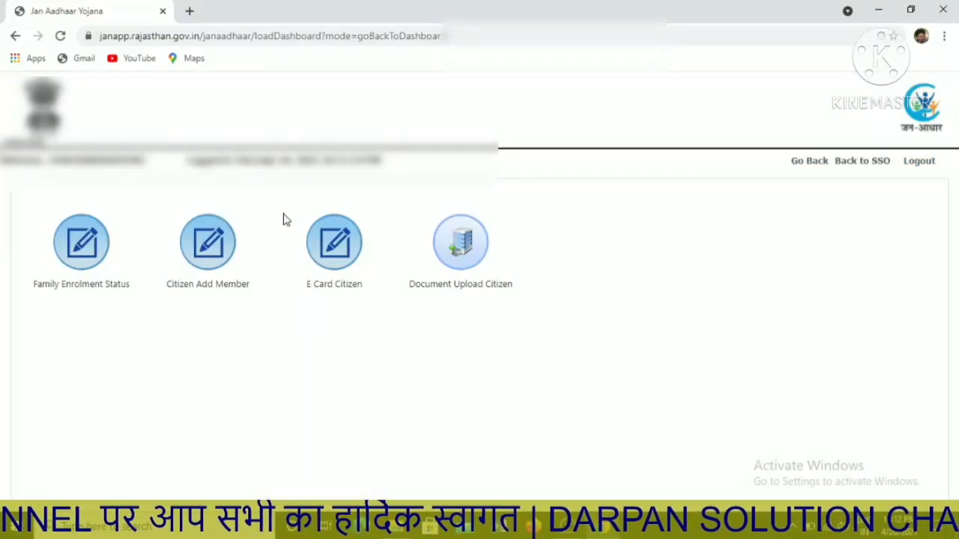
Browse the Citizen Add Member form fields, then use Back to SSO to return to the SSO dashboard.
left_click(218, 248)
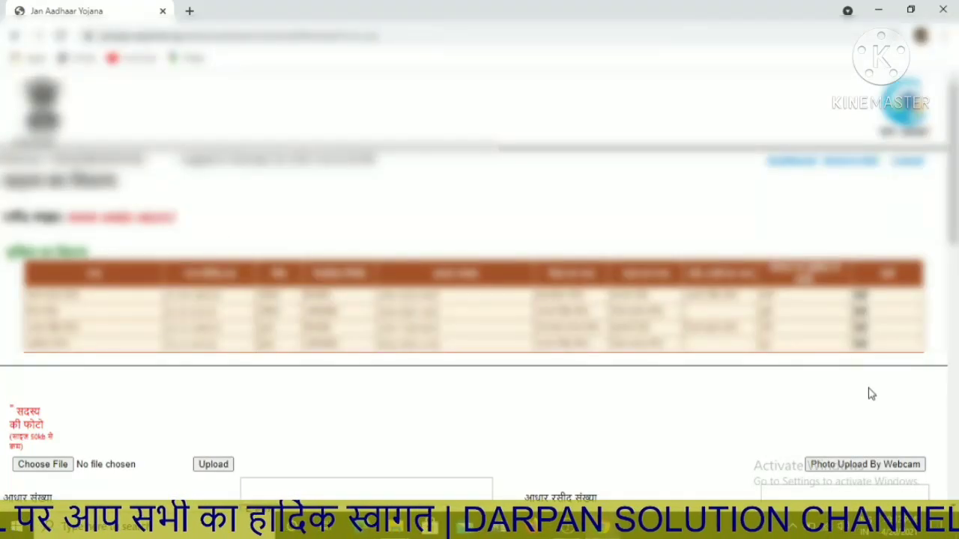
scroll(479, 273, "down", 5)
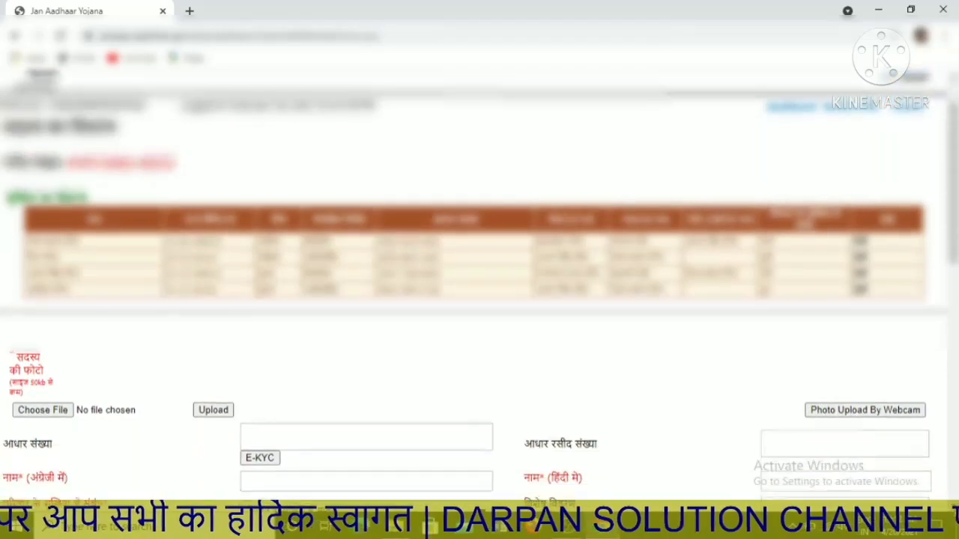
scroll(480, 299, "down", 1)
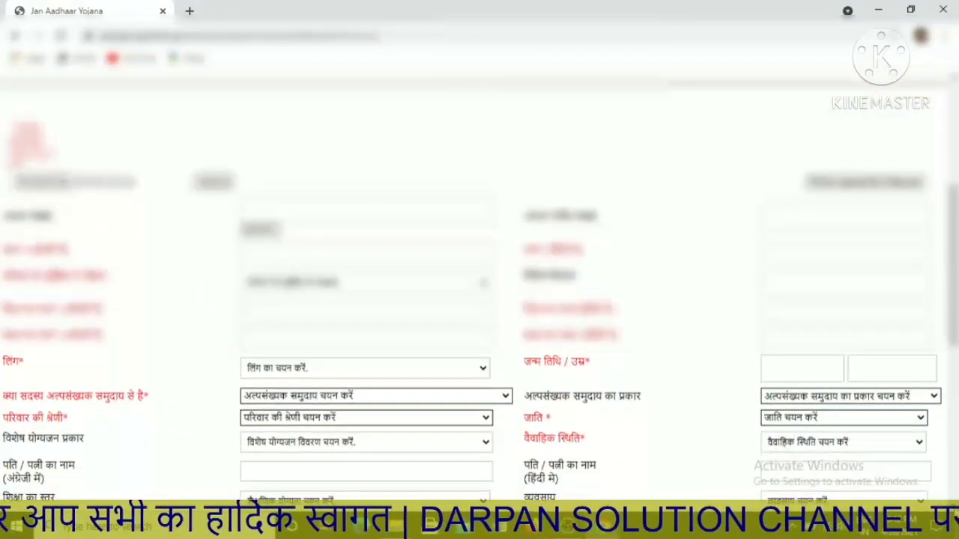
scroll(480, 277, "down", 3)
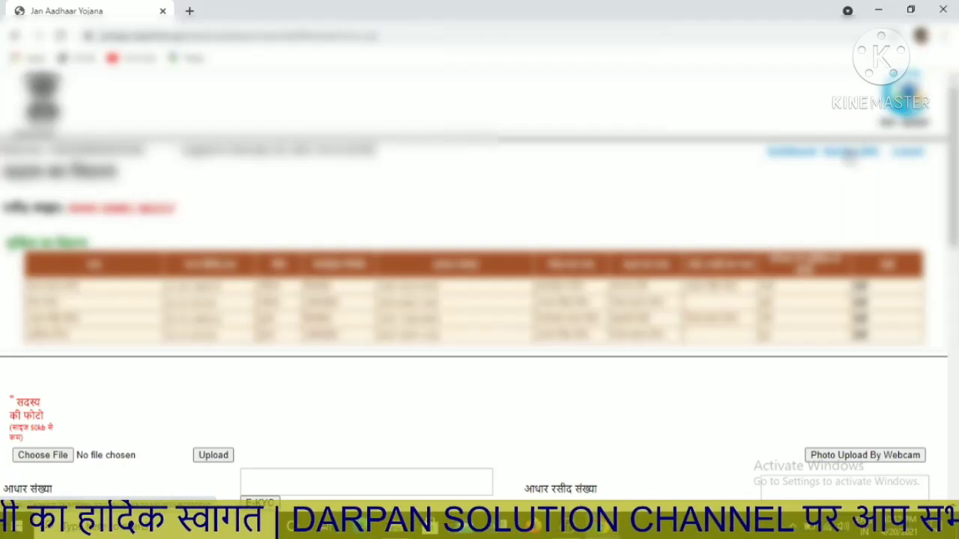
left_click(848, 154)
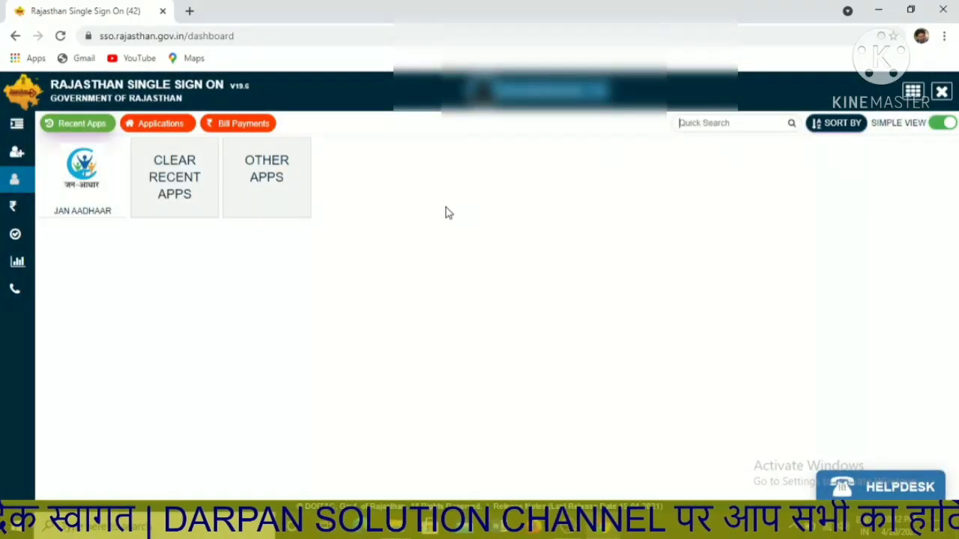
Launch the RGHS application from the Govt. Apps (G2G) list.
left_click(17, 152)
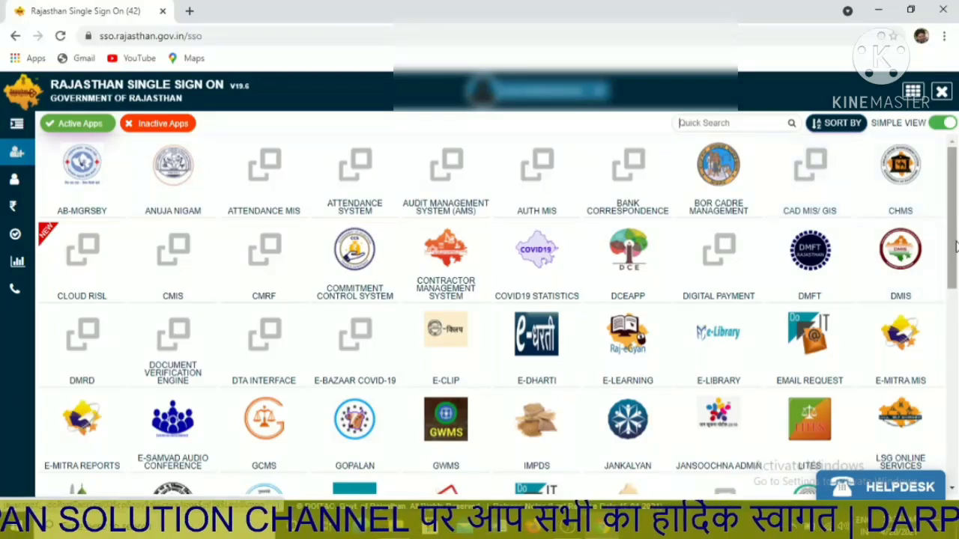
left_click_drag(953, 249, 953, 400)
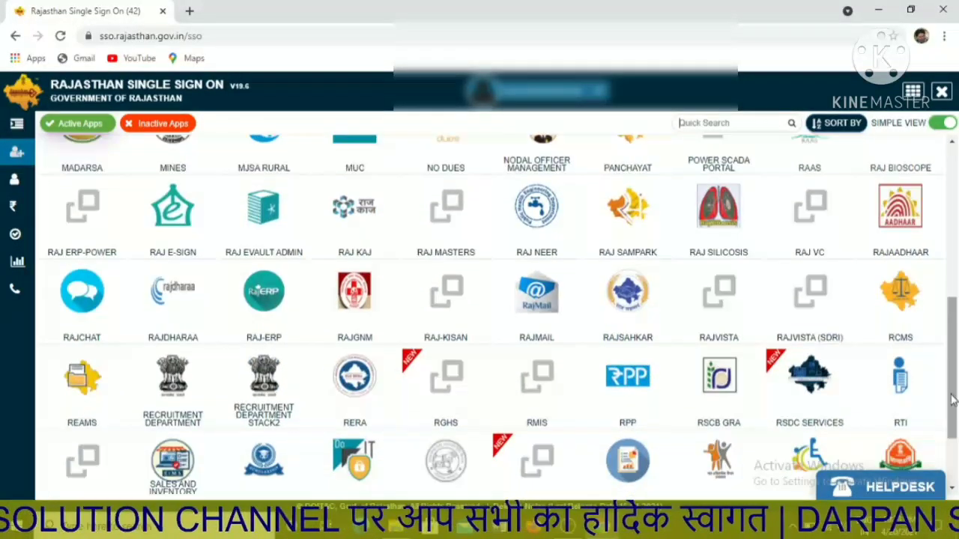
left_click(442, 392)
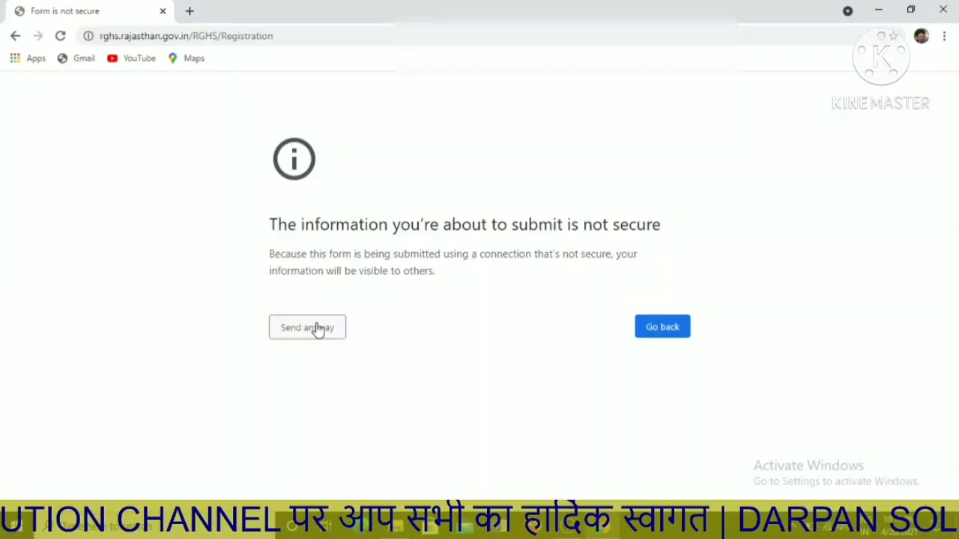
Send the form despite the insecure warning and dismiss the health scheme announcement.
left_click(317, 328)
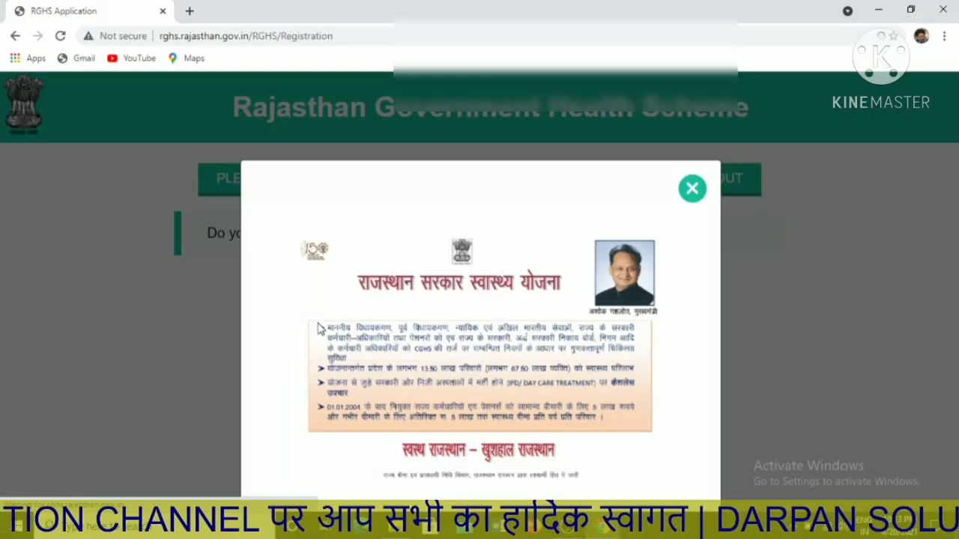
left_click(691, 191)
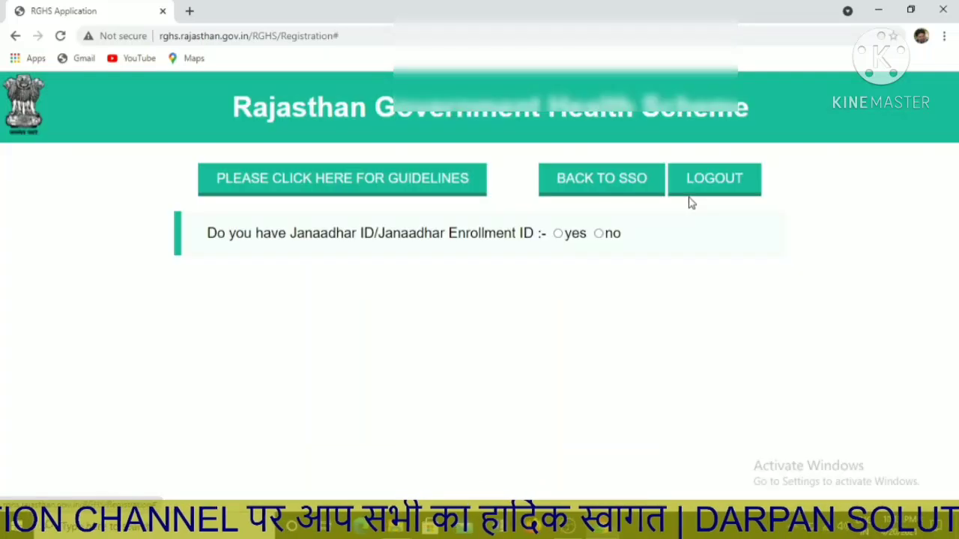
Answer 'no' to having a Janaadhar ID and start Jan Aadhaar enrolment in a new tab.
left_click(599, 234)
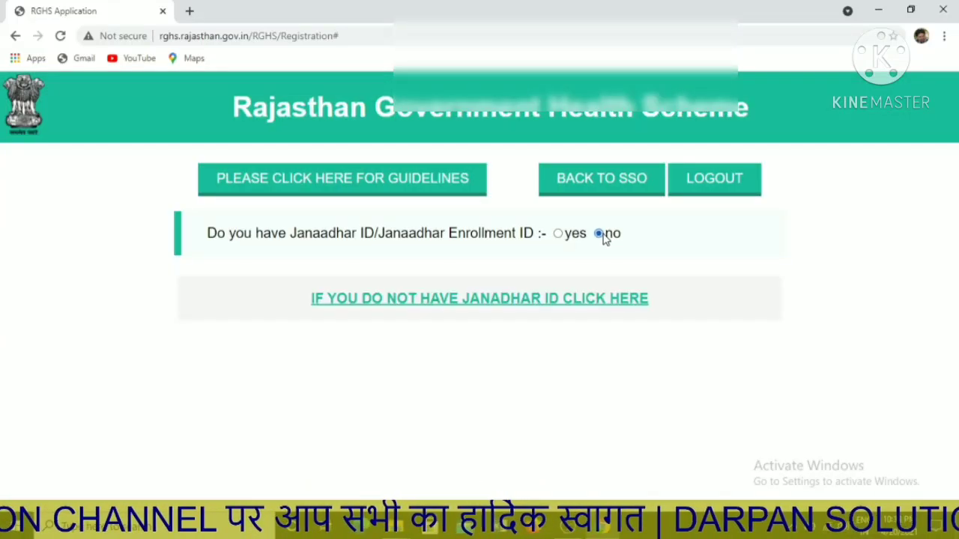
left_click(460, 302)
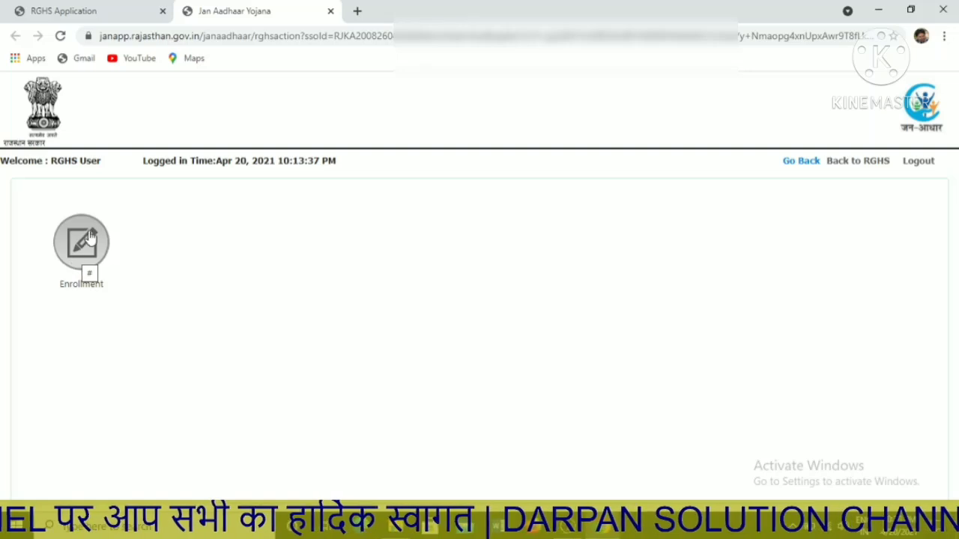
Open Enrollment to reach the Jan Aadhaar dashboard with New Family Enrolment and Add Member.
left_click(86, 243)
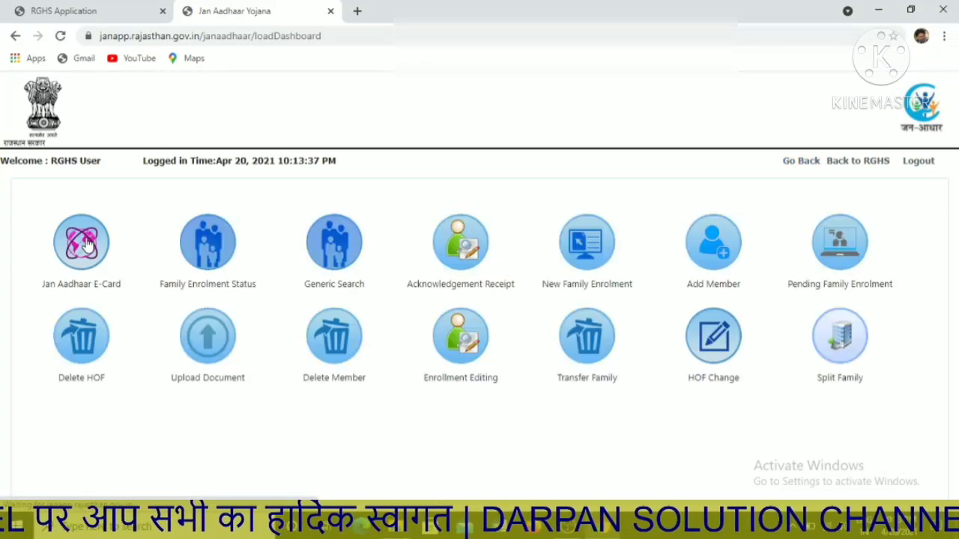